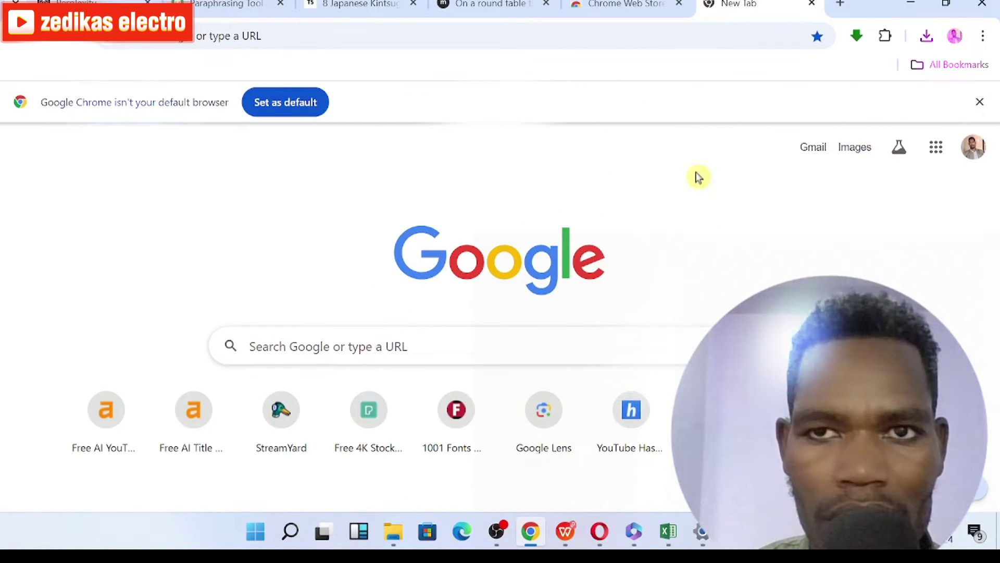
Search Google for 'webstore chrome' to find the Chrome Web Store.
click(358, 345)
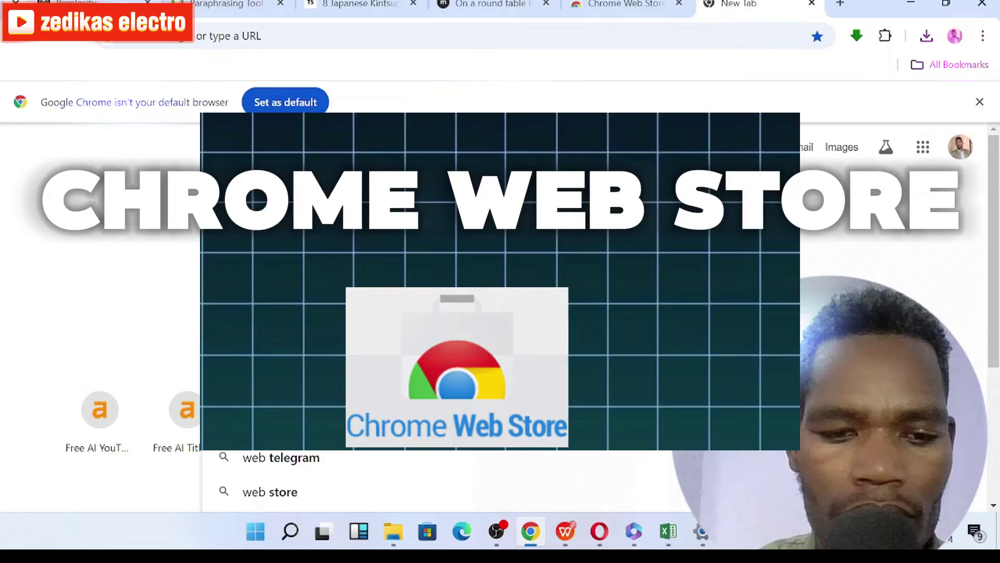
text(webstore ch)
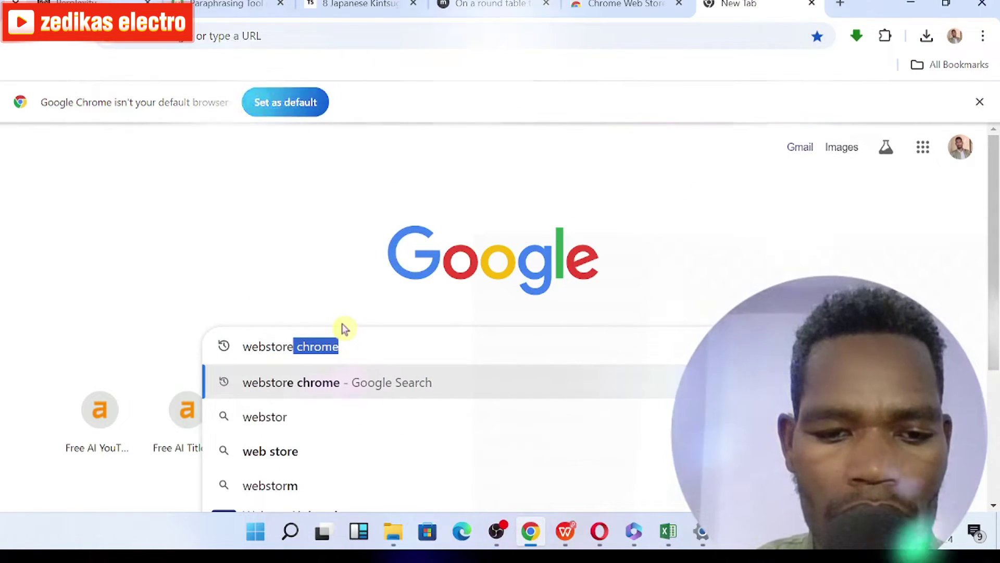
text(rome)
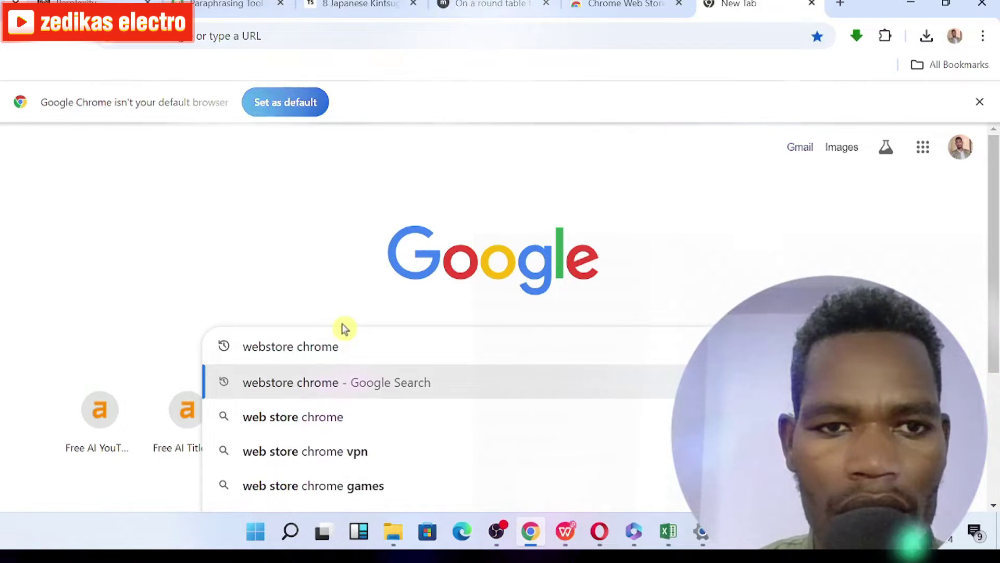
key(Return)
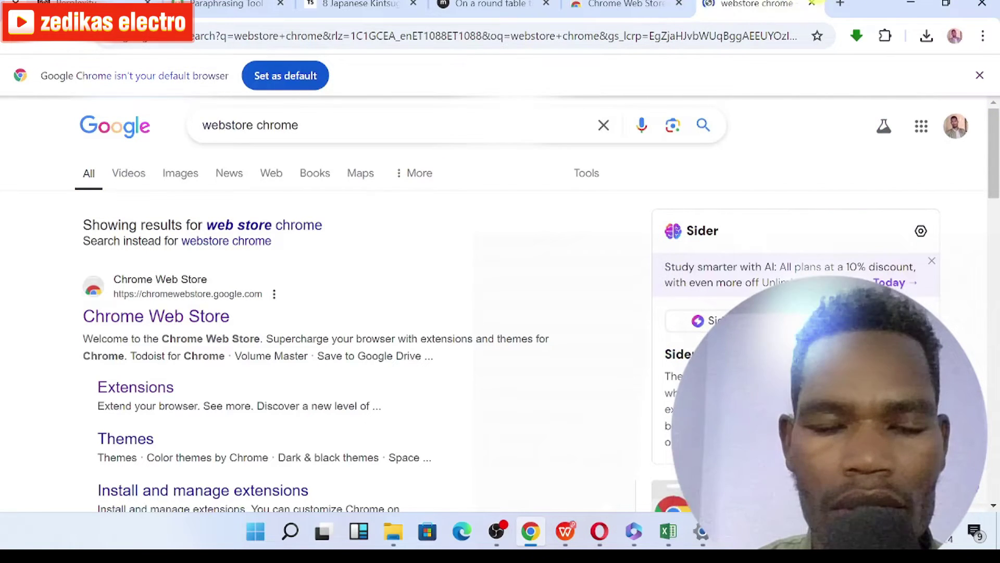
drag(308, 126, 163, 130)
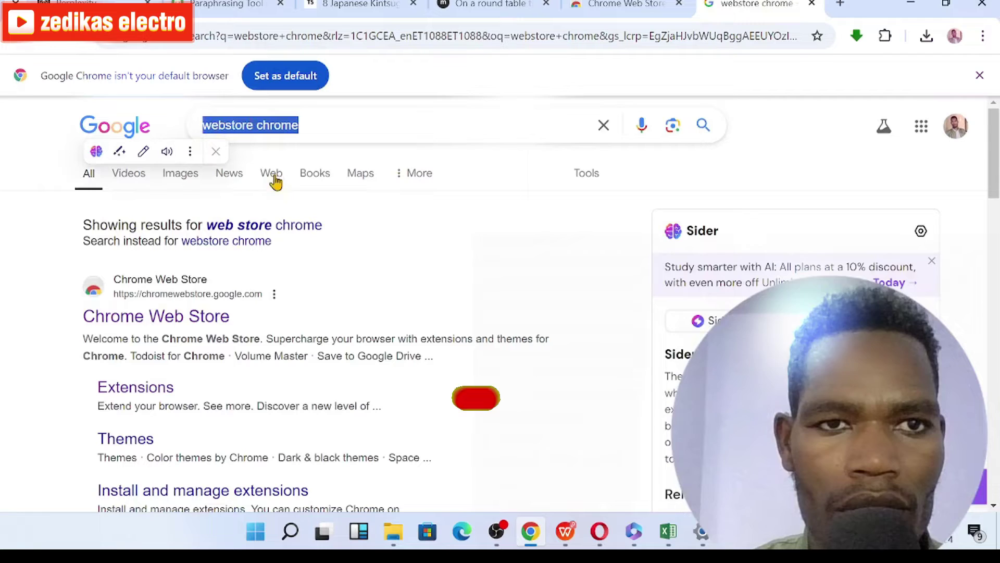
Go to the Chrome Web Store Extensions section and enter 'video downloading professional' in its search.
click(123, 324)
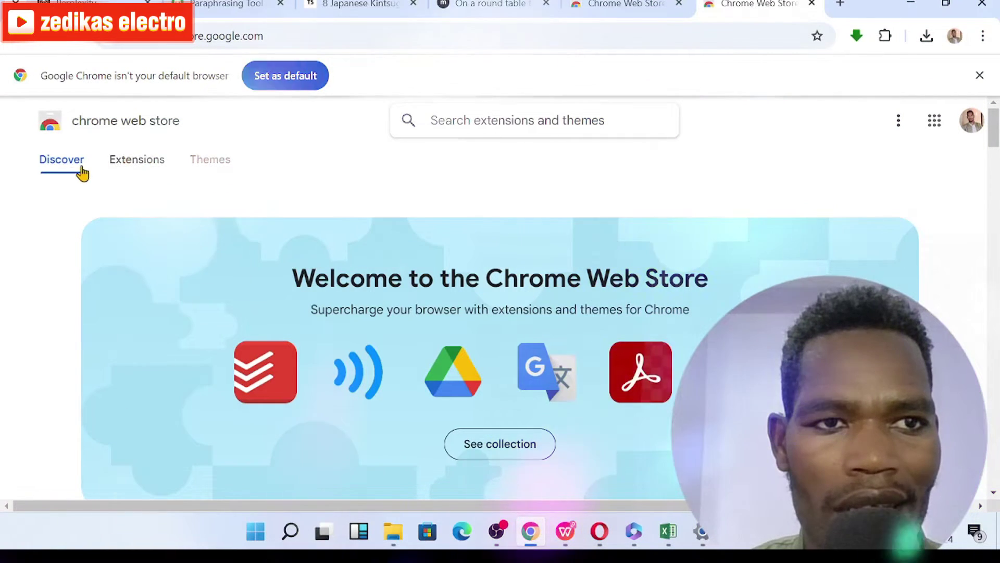
click(138, 170)
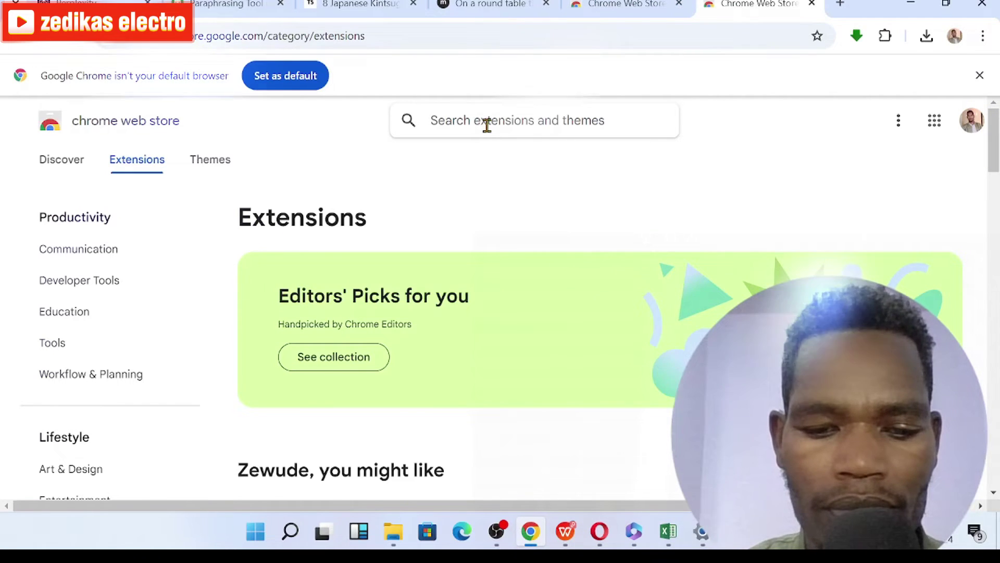
text(o )
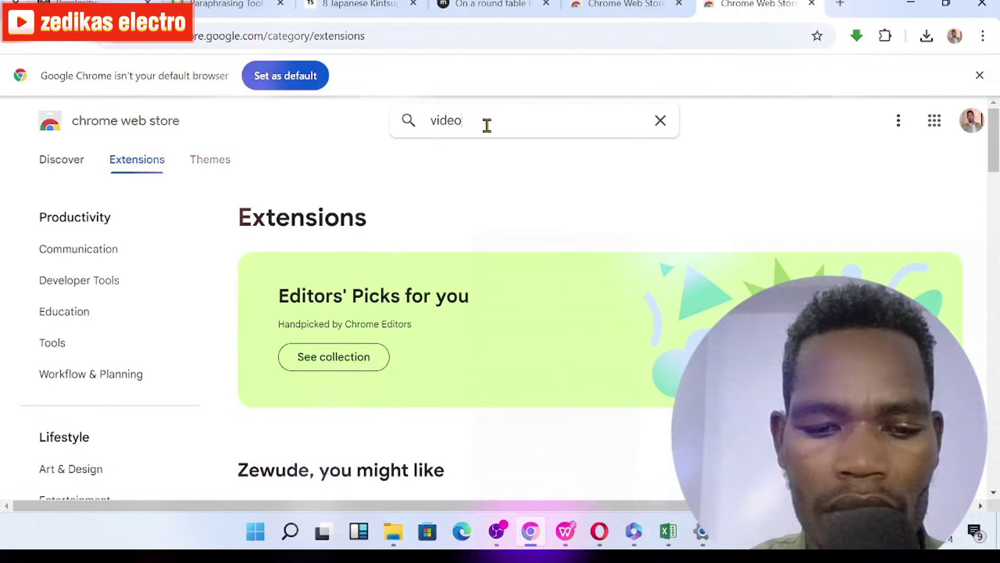
text(dow)
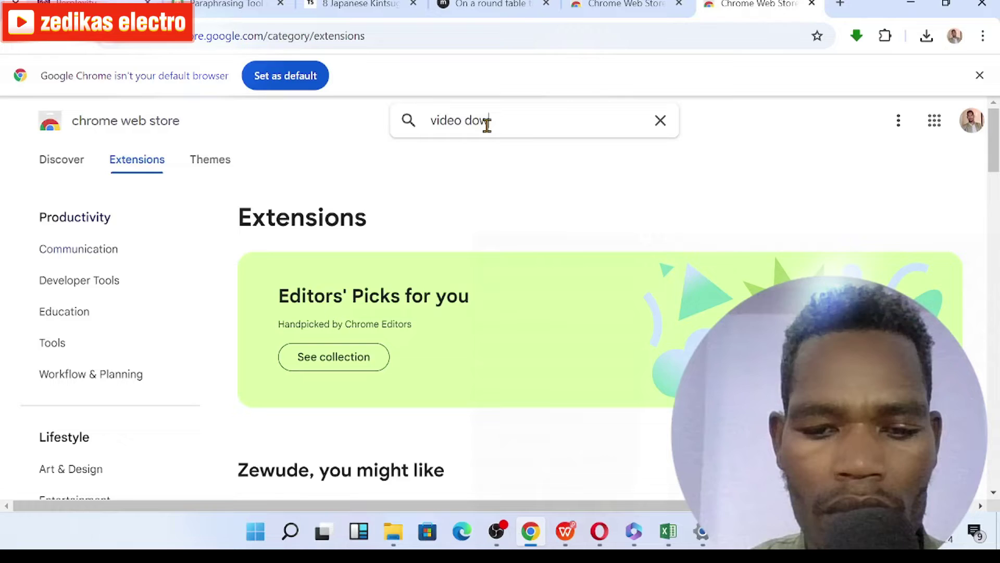
text(nload)
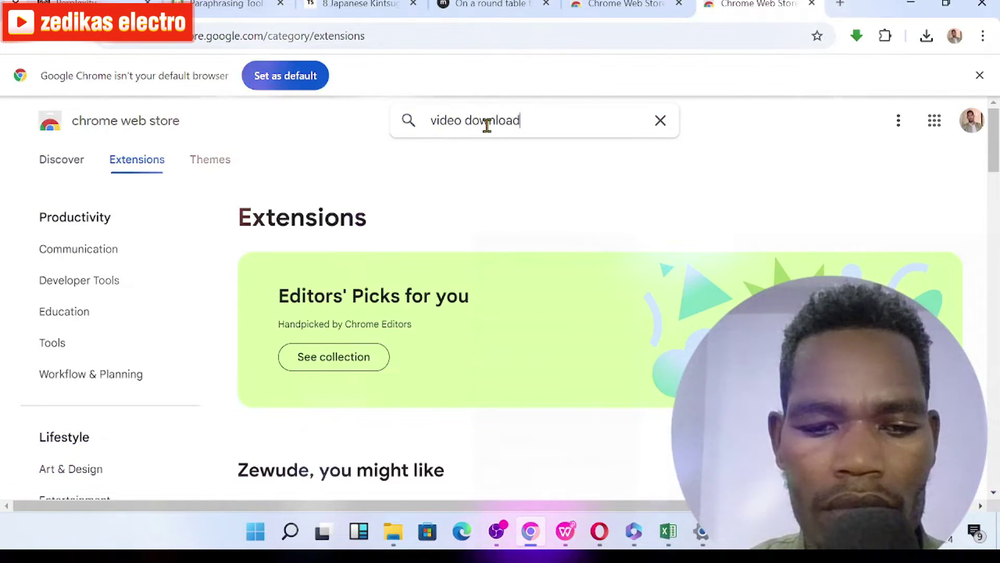
text(ing)
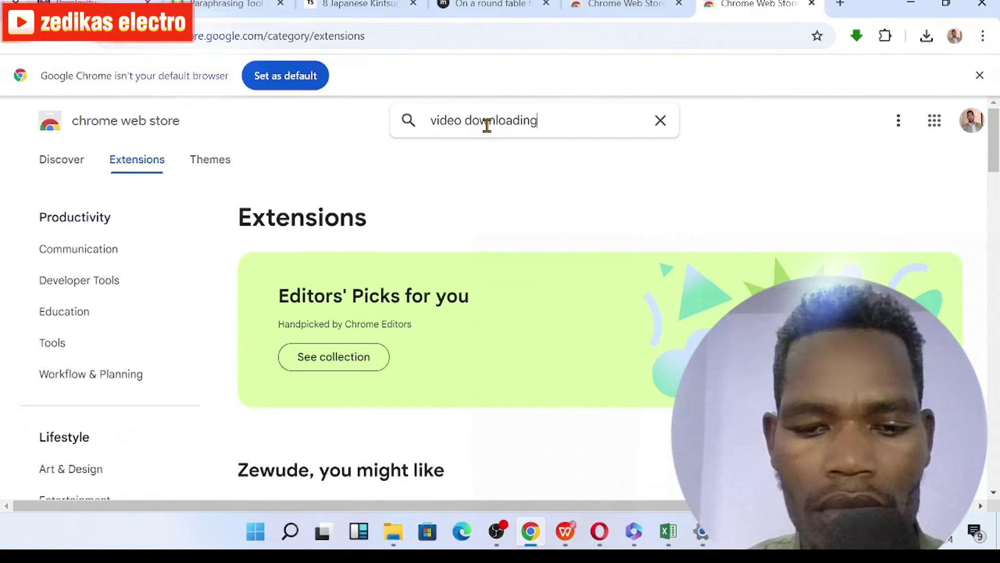
text( pro)
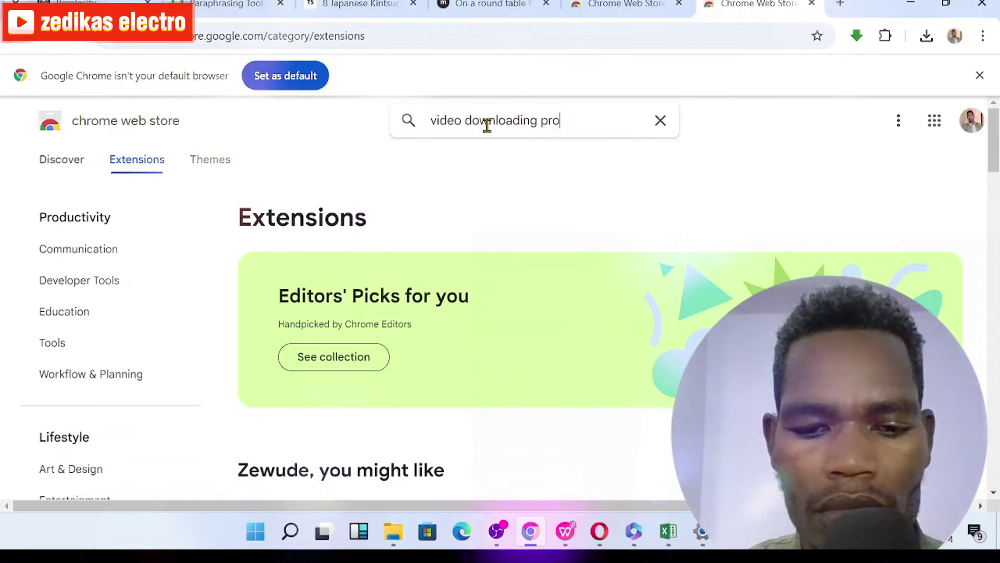
text(fessio)
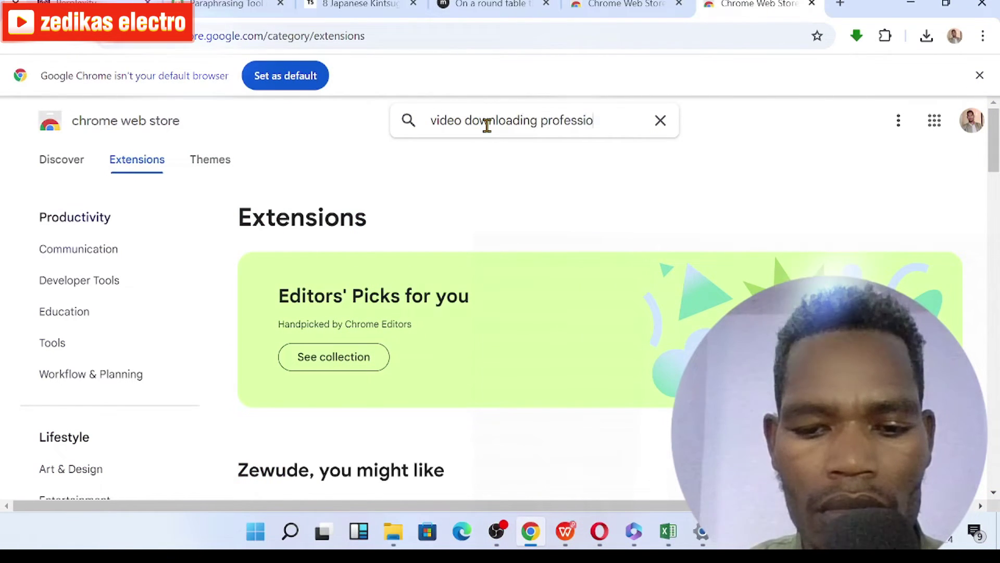
text(nal)
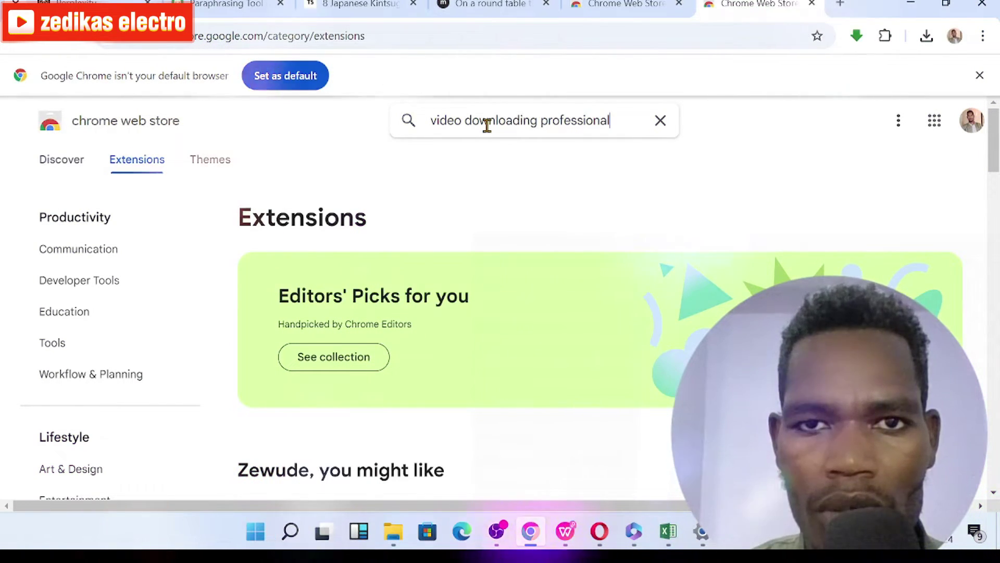
key(Return)
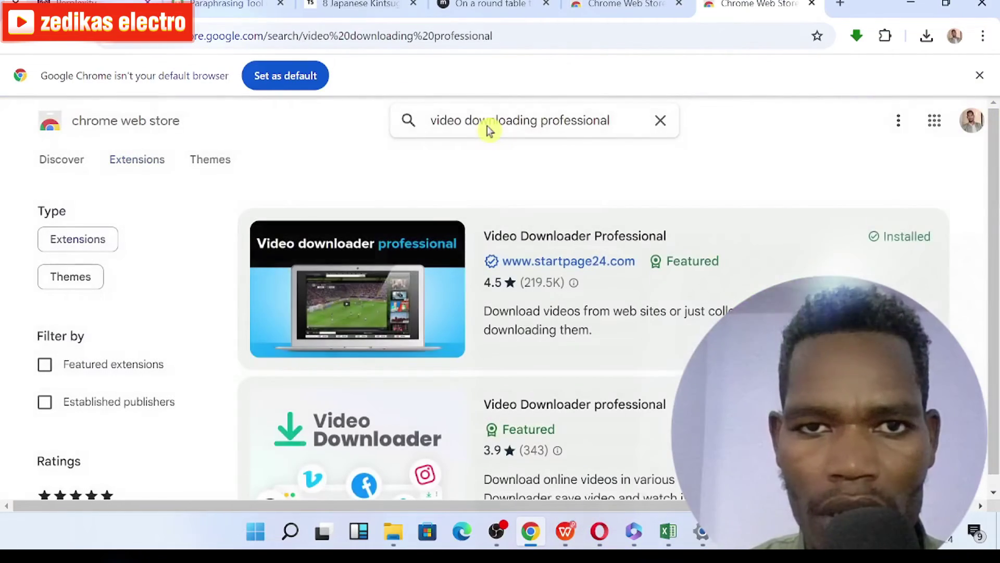
scroll(320, 337, down, 12)
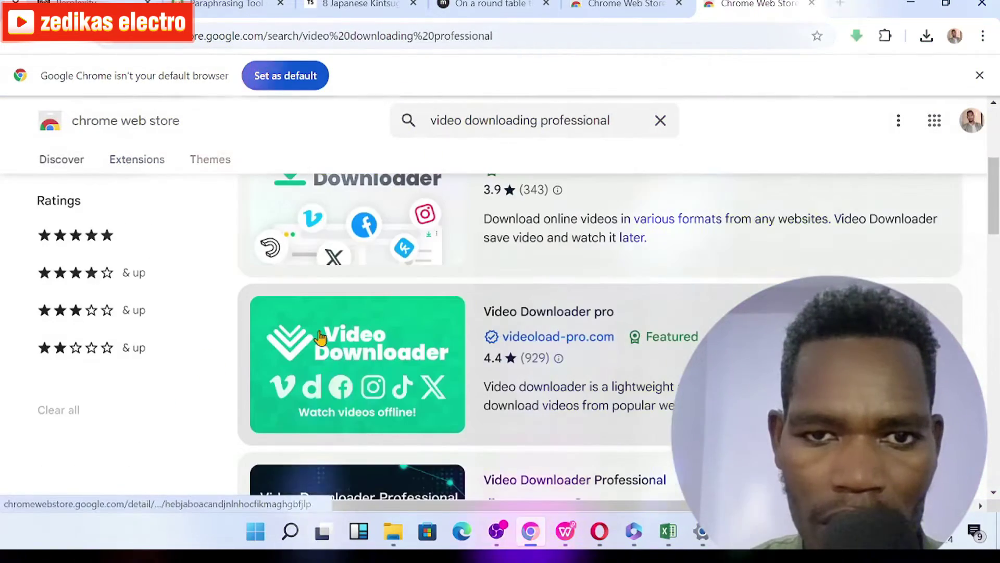
scroll(320, 337, up, 10)
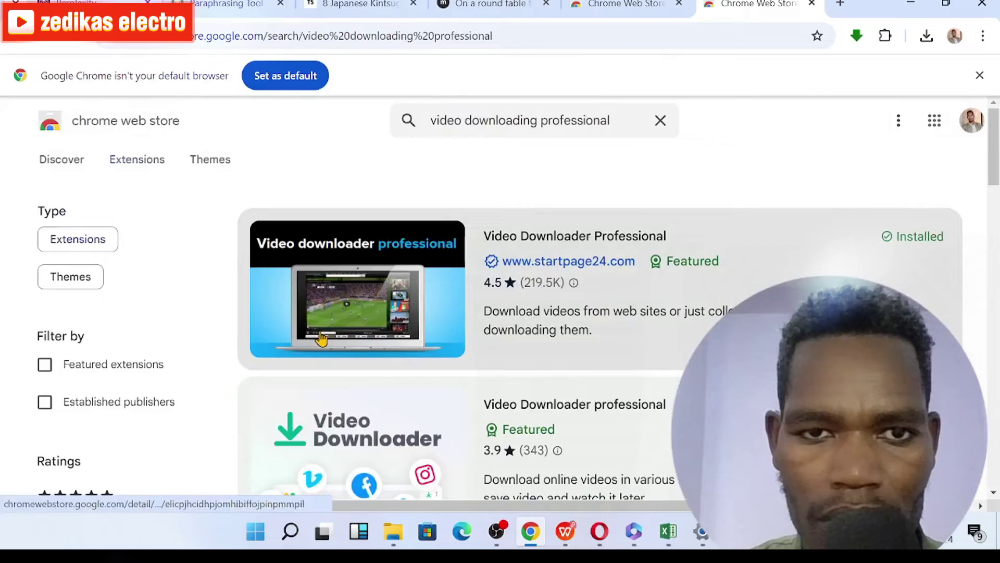
scroll(431, 338, down, 4)
scroll(431, 338, up, 5)
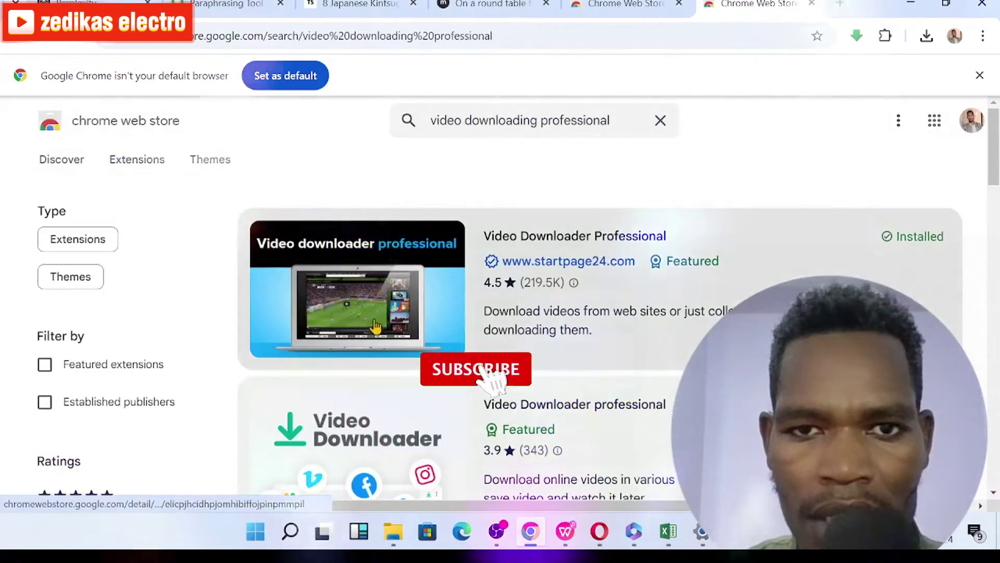
scroll(406, 331, down, 9)
scroll(383, 323, down, 8)
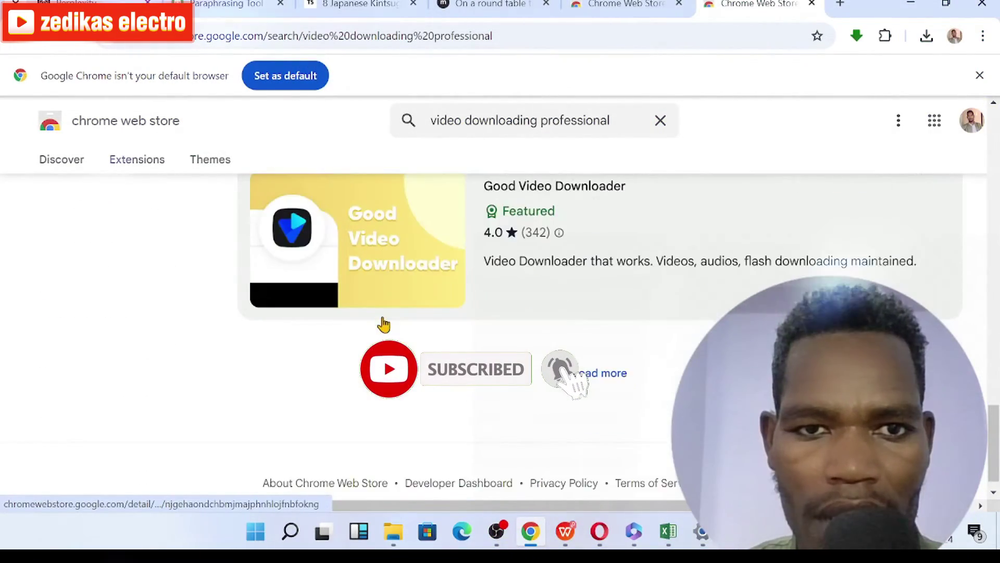
scroll(382, 324, up, 9)
scroll(385, 324, up, 10)
scroll(385, 324, down, 4)
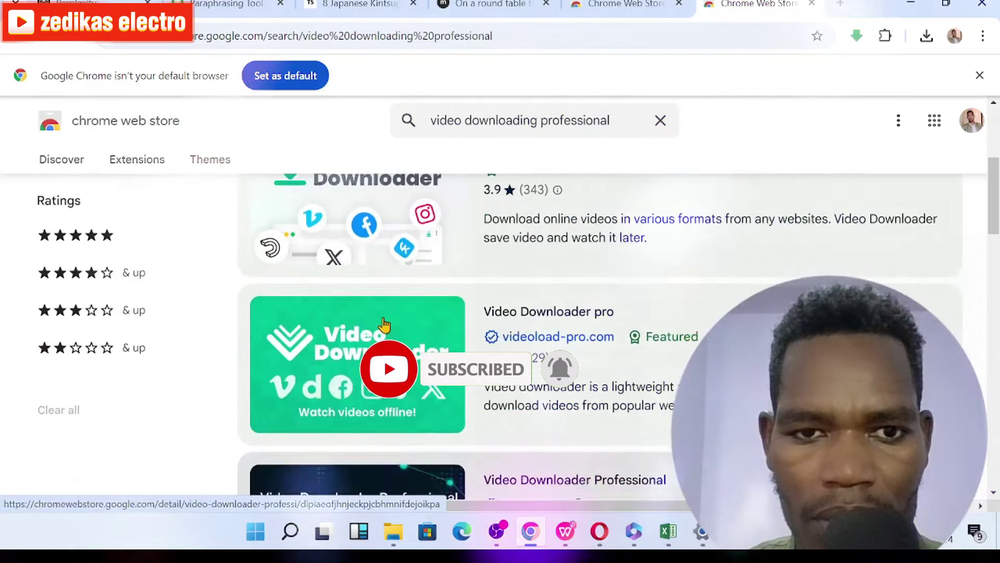
scroll(384, 324, up, 4)
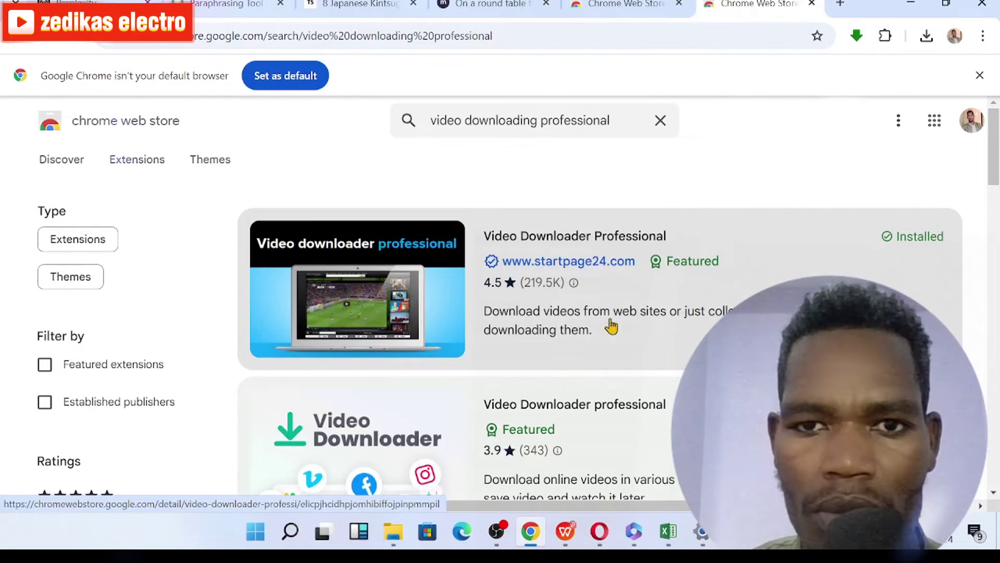
scroll(374, 311, down, 20)
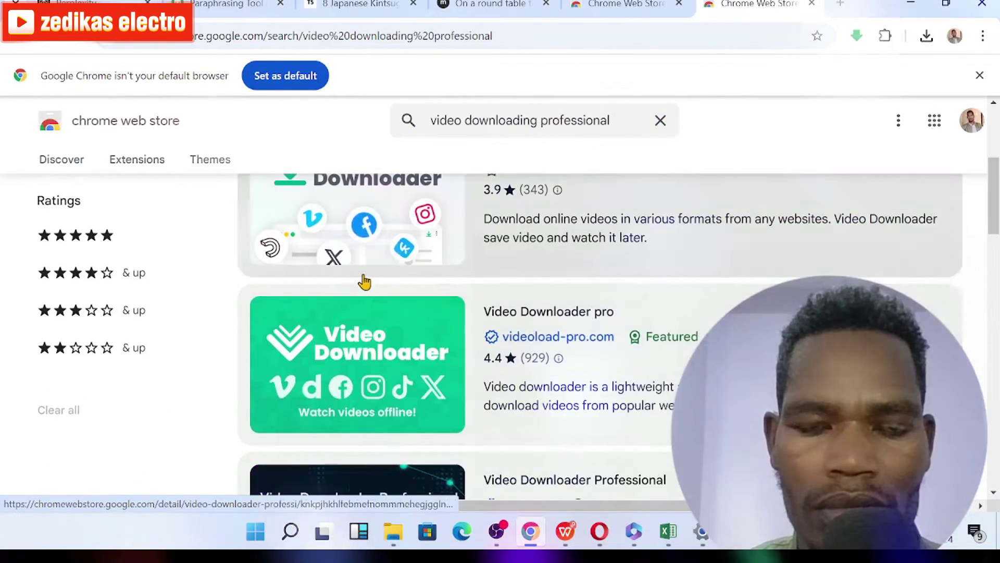
scroll(401, 348, down, 5)
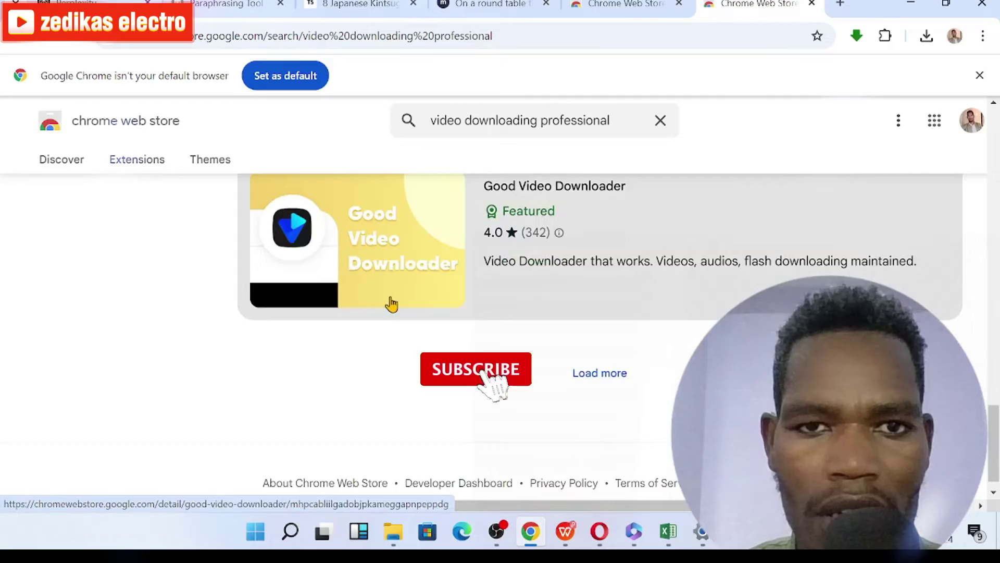
scroll(391, 303, up, 20)
scroll(392, 300, down, 15)
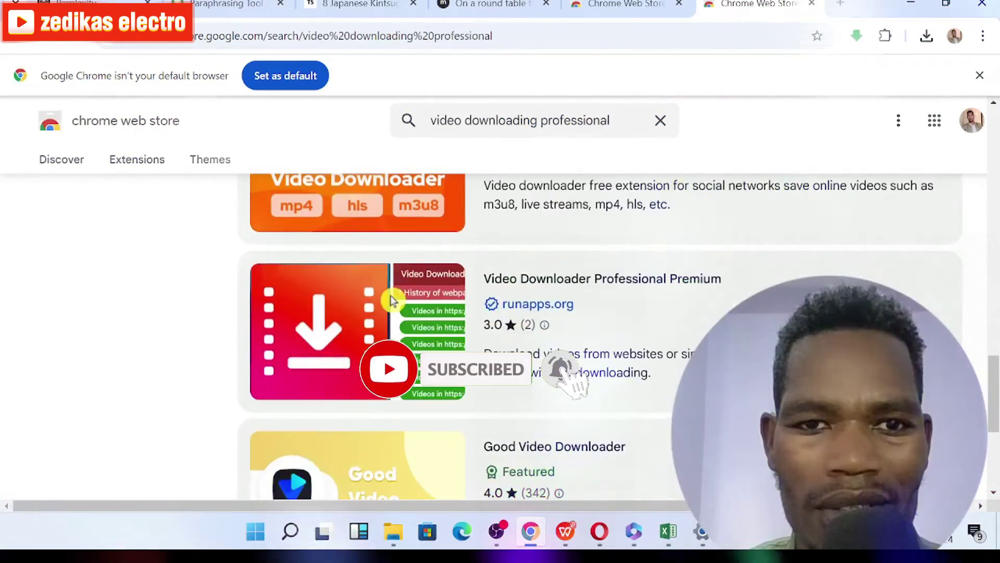
scroll(392, 300, down, 5)
scroll(392, 302, up, 15)
scroll(392, 302, down, 5)
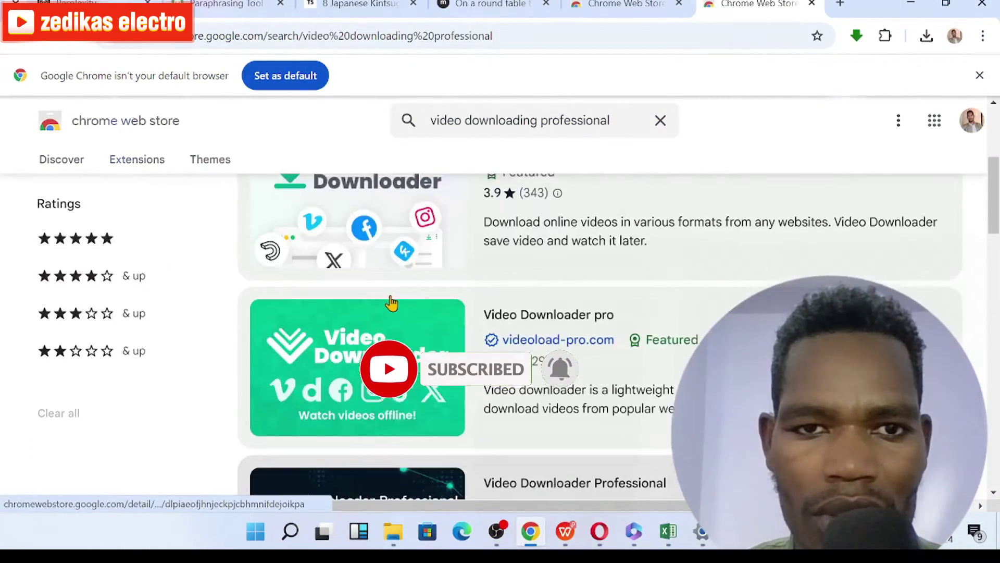
scroll(392, 302, down, 5)
scroll(391, 302, up, 5)
scroll(391, 302, up, 5)
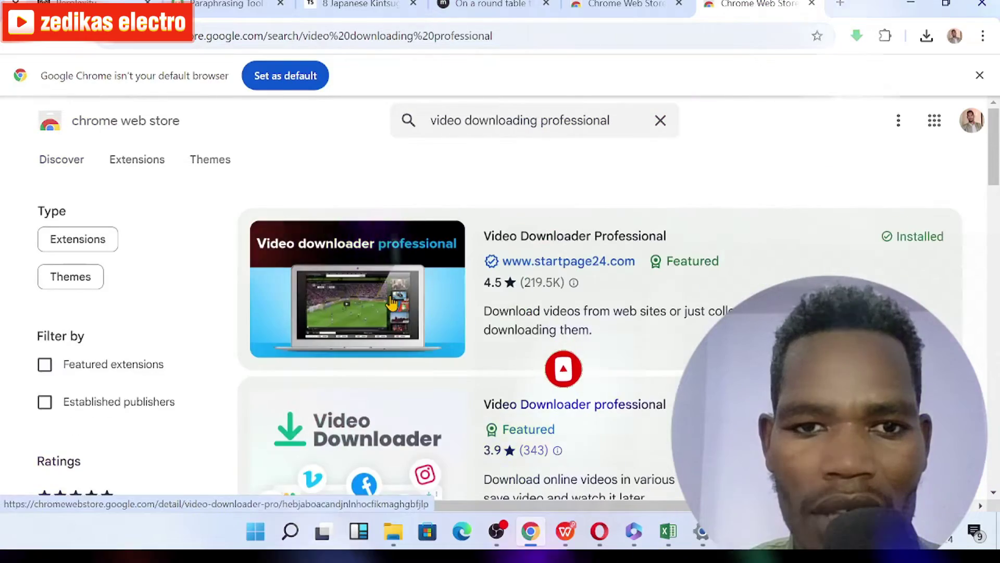
scroll(392, 302, down, 6)
scroll(401, 319, down, 9)
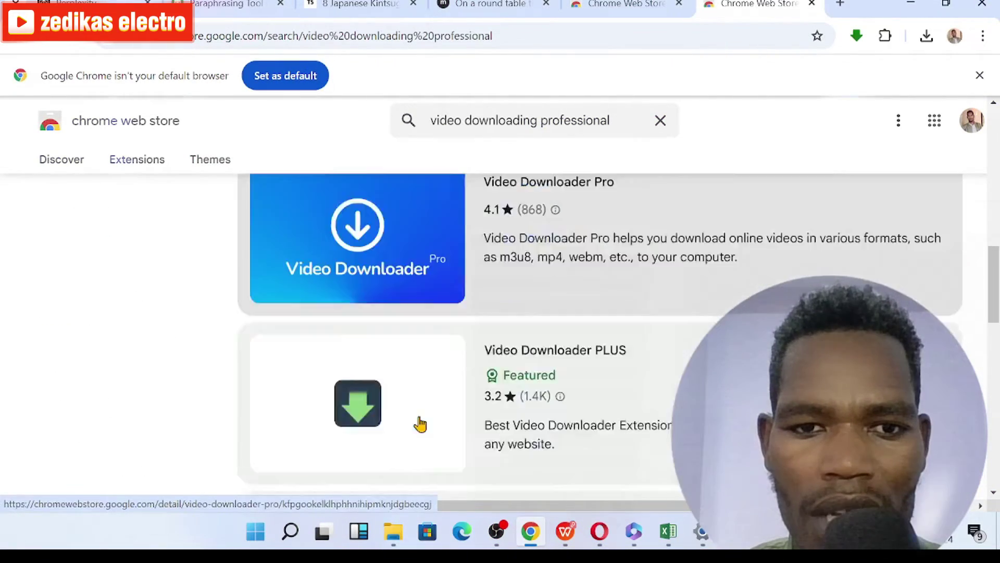
scroll(420, 417, down, 5)
scroll(469, 355, up, 10)
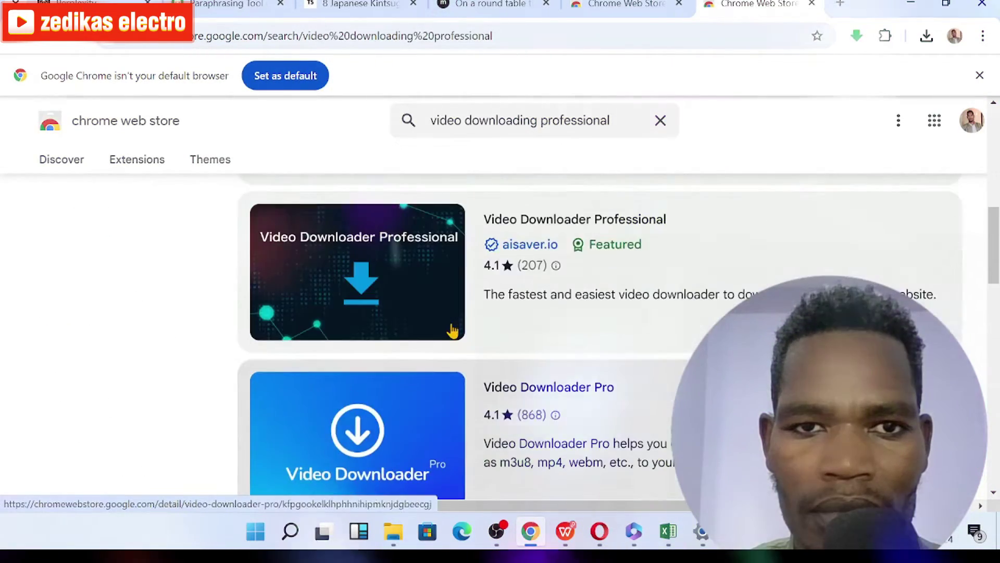
Open the Video Downloader Pro extension's store listing and look through its screenshots.
click(561, 394)
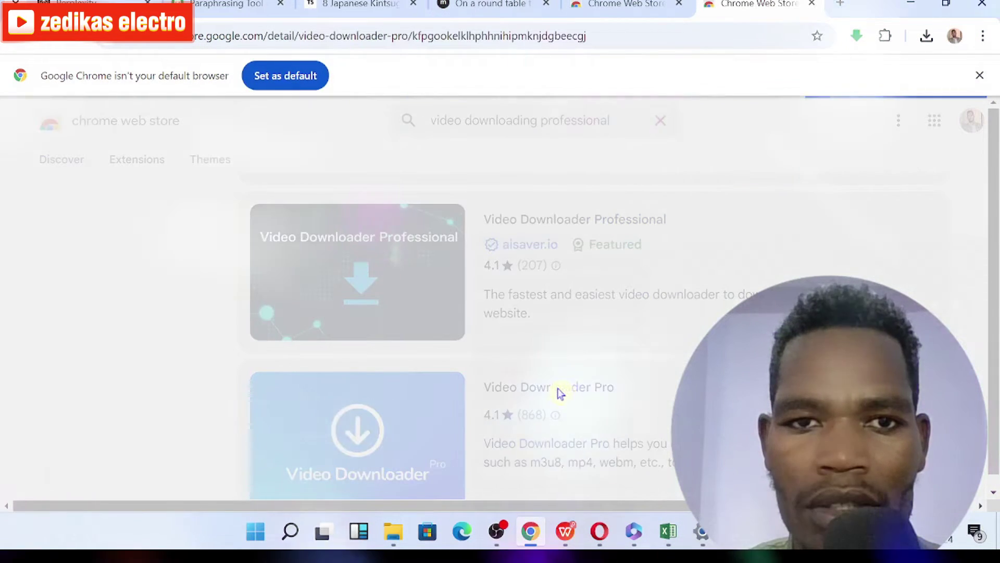
scroll(158, 357, down, 4)
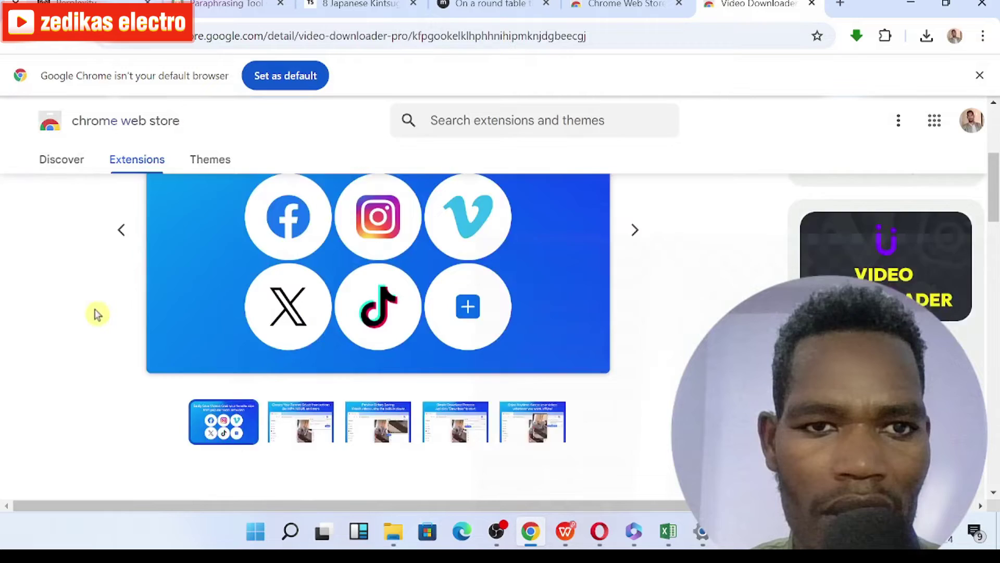
scroll(98, 302, up, 4)
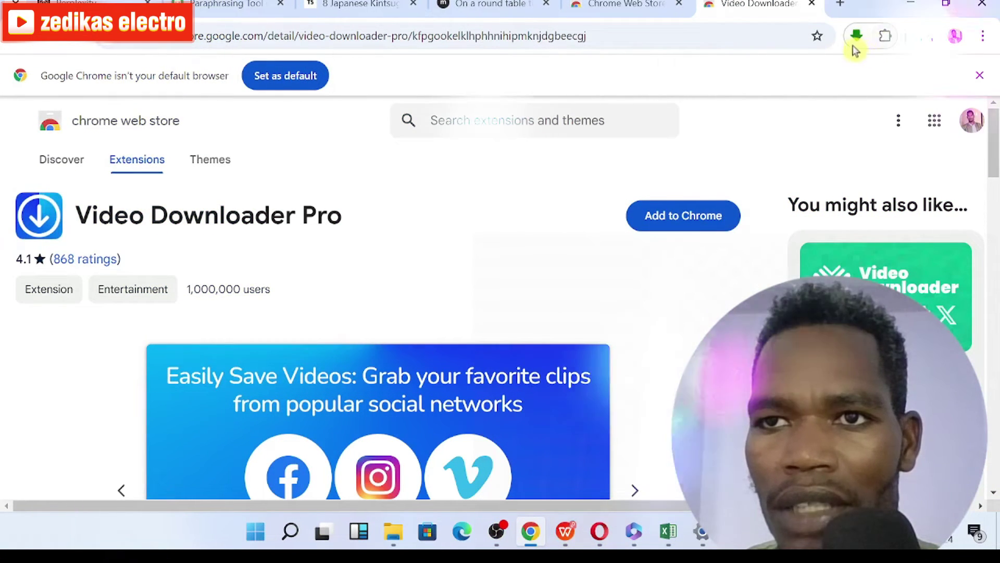
Show the list of installed extensions from the toolbar's Extensions menu.
click(885, 37)
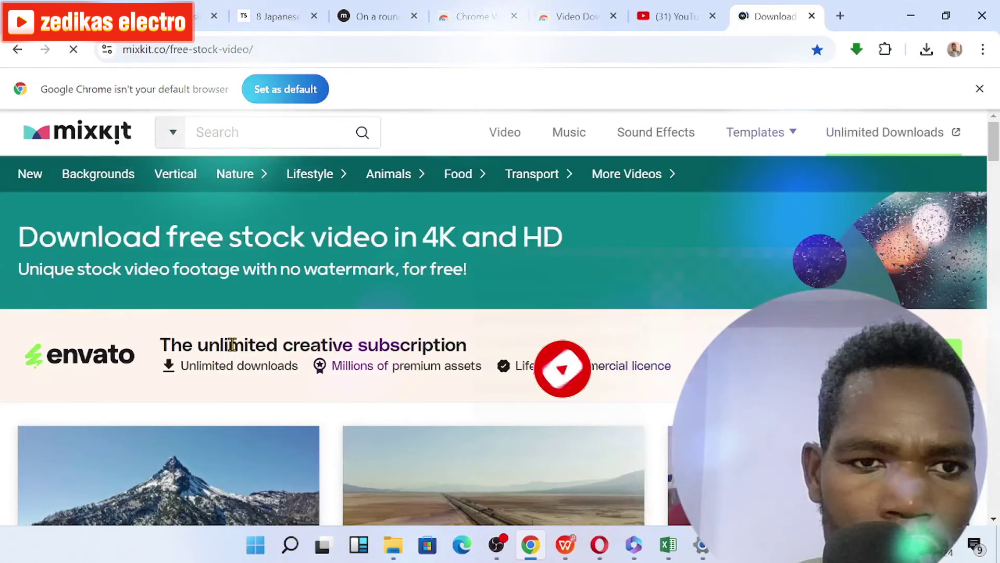
Download Mixkit's battle-ropes gym clip as mixkit-52087-video-52087-hd-ready.mp4 via Free Download.
scroll(266, 466, down, 5)
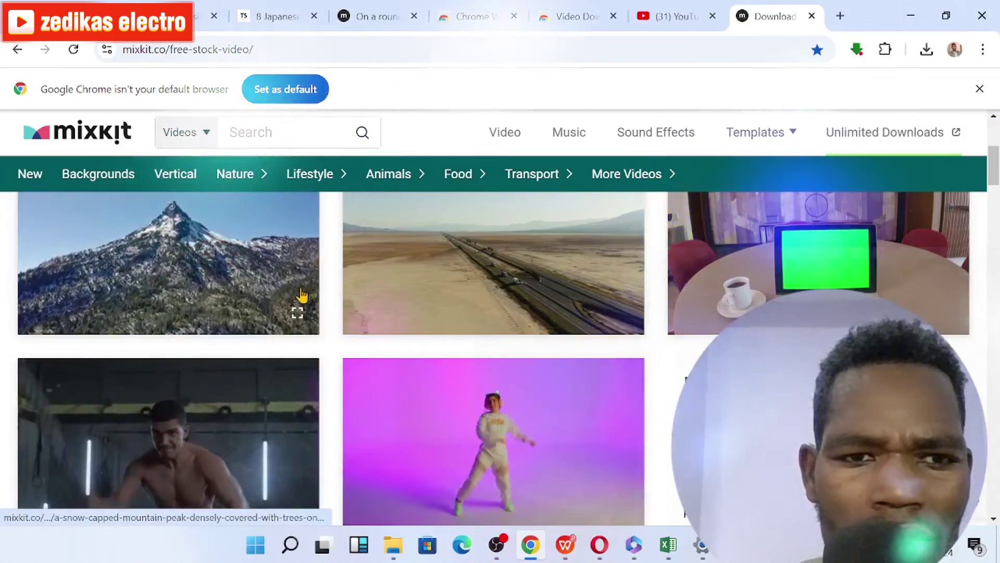
scroll(255, 342, down, 5)
scroll(213, 283, up, 5)
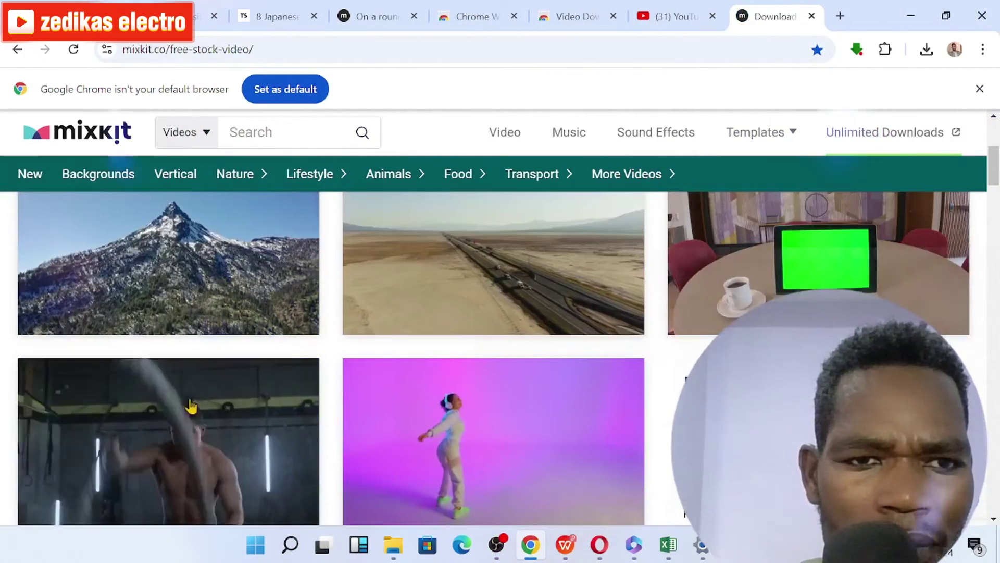
click(185, 455)
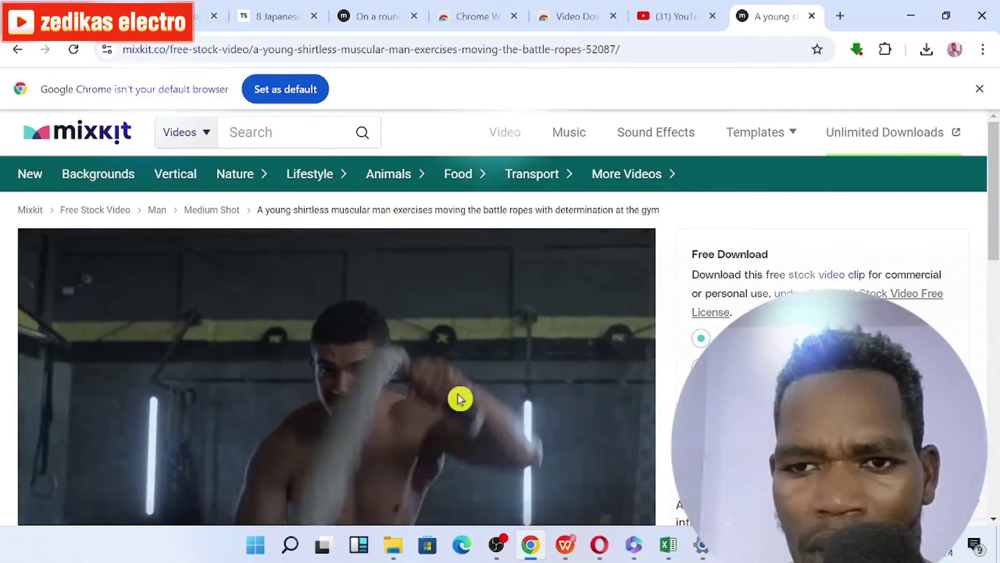
scroll(448, 385, down, 5)
scroll(447, 385, up, 5)
scroll(444, 384, down, 5)
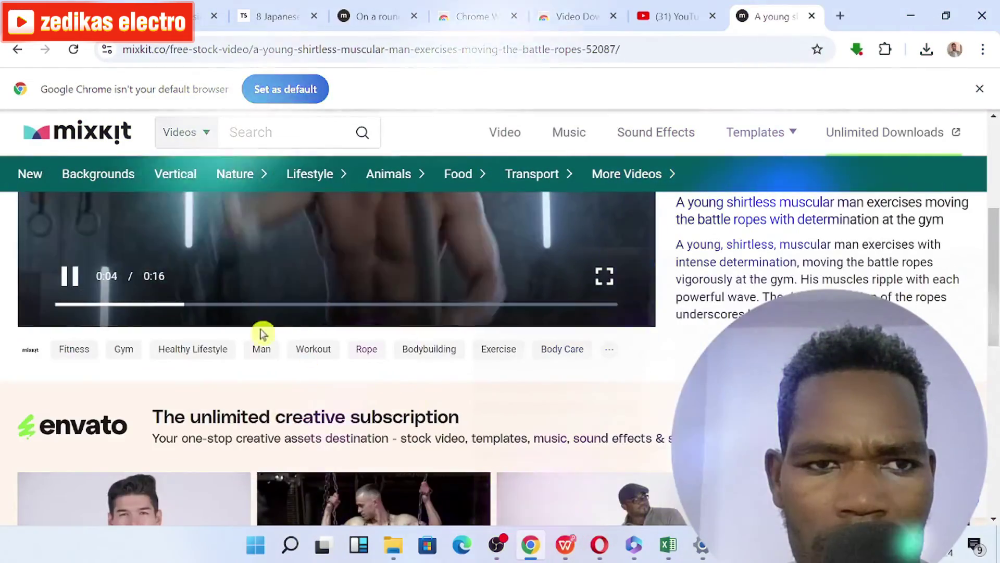
scroll(241, 333, up, 5)
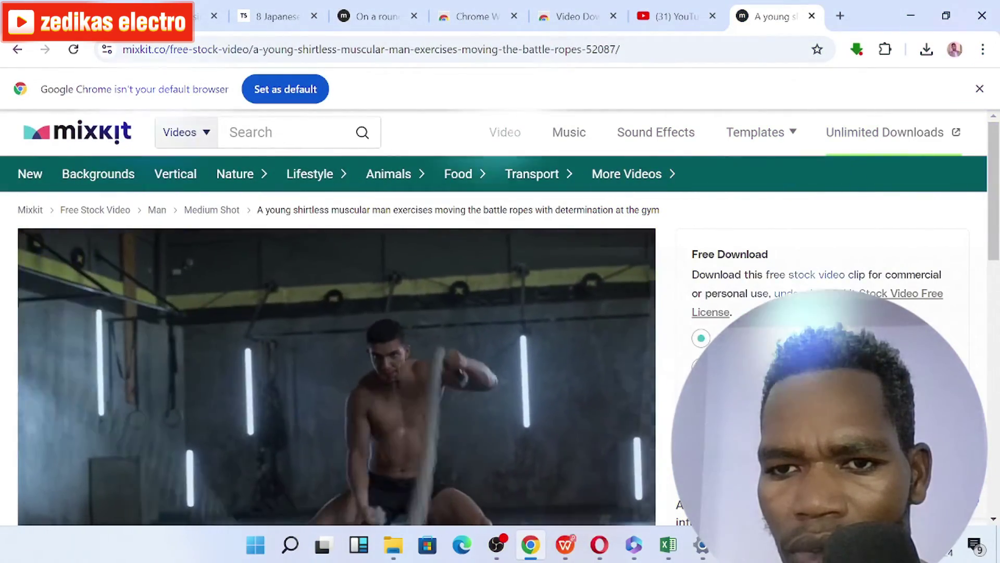
click(615, 388)
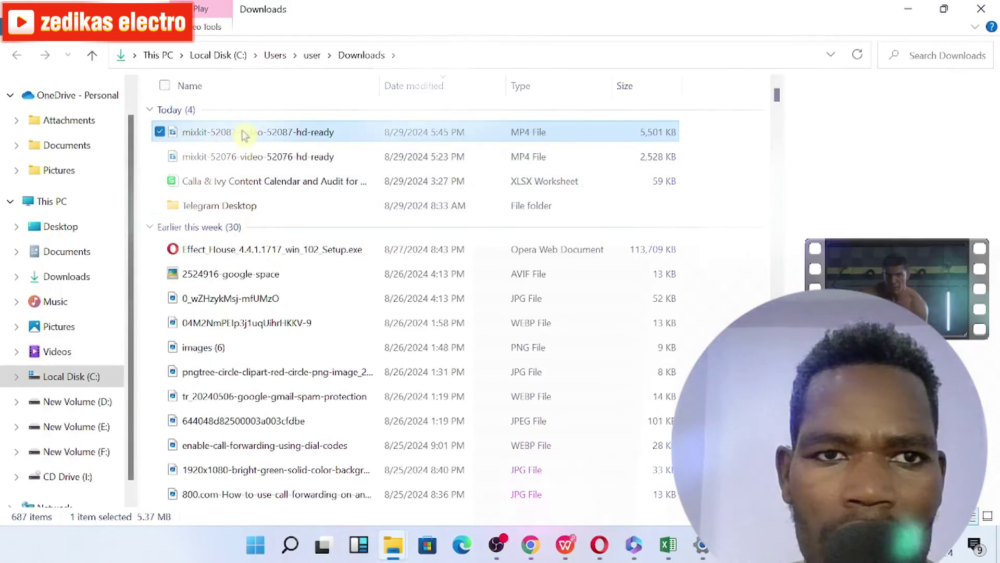
Play mixkit-52087-video-52087-hd-ready.mp4 from the Downloads folder in Media Player.
double_click(244, 133)
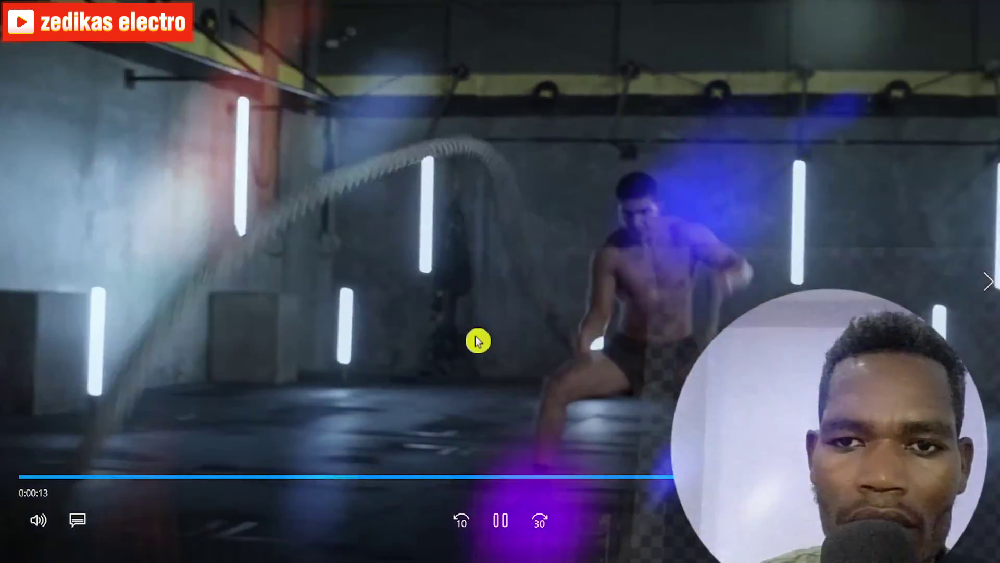
Pause the battle-ropes clip in Media Player at 0:00:15.
click(472, 344)
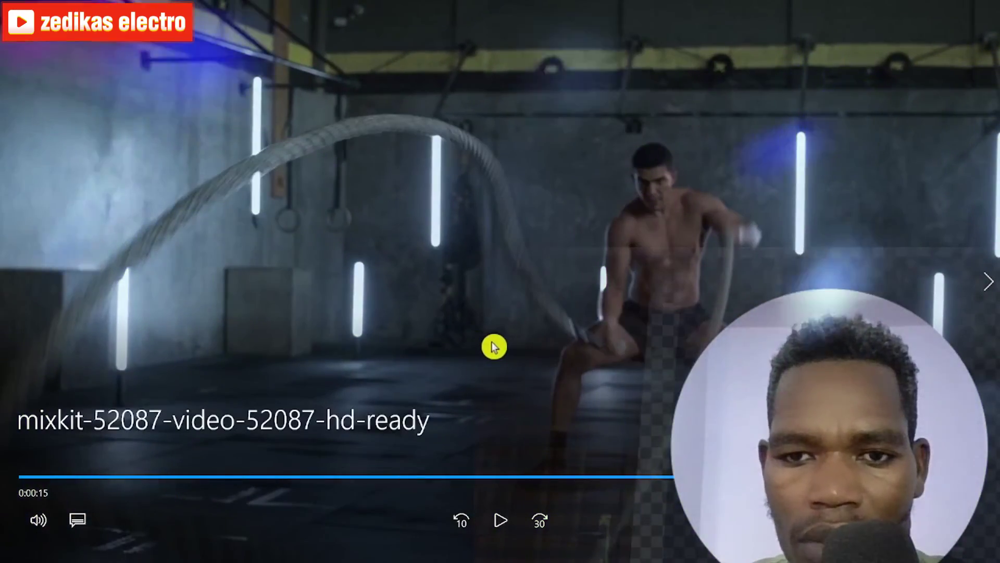